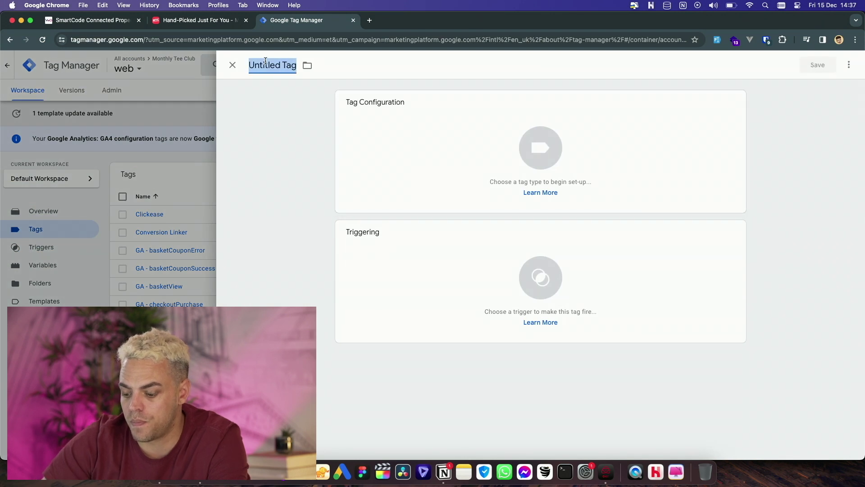
Step: Name the tag VWO, choose the Custom HTML tag type and paste the VWO Async SmartCode as its HTML
type("V")
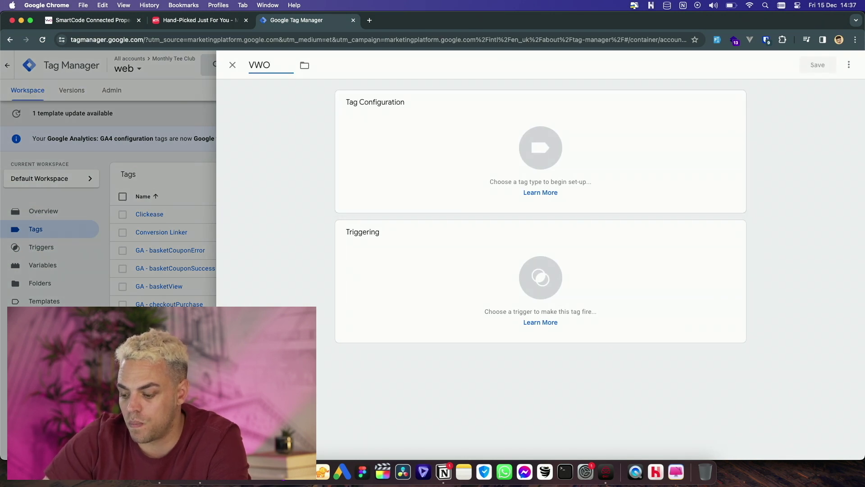
type("WO")
left_click(522, 141)
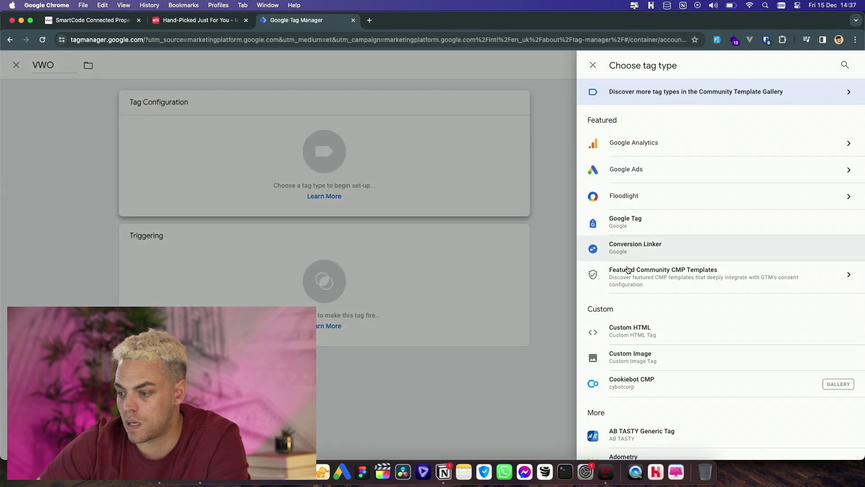
left_click(632, 335)
left_click(415, 236)
key("super+v")
scroll(485, 353, "down", 2)
Step: Set the tag to fire on the All Pages trigger and save it under the name VWO New
left_click(489, 356)
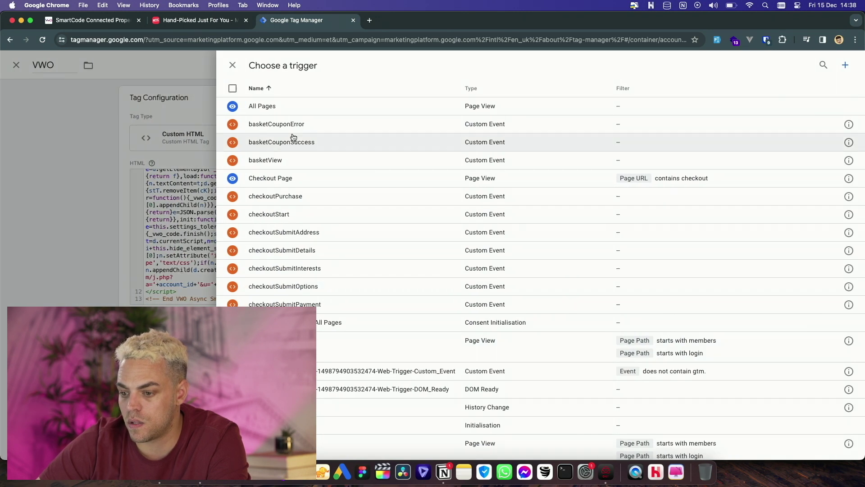
left_click(283, 107)
left_click(807, 63)
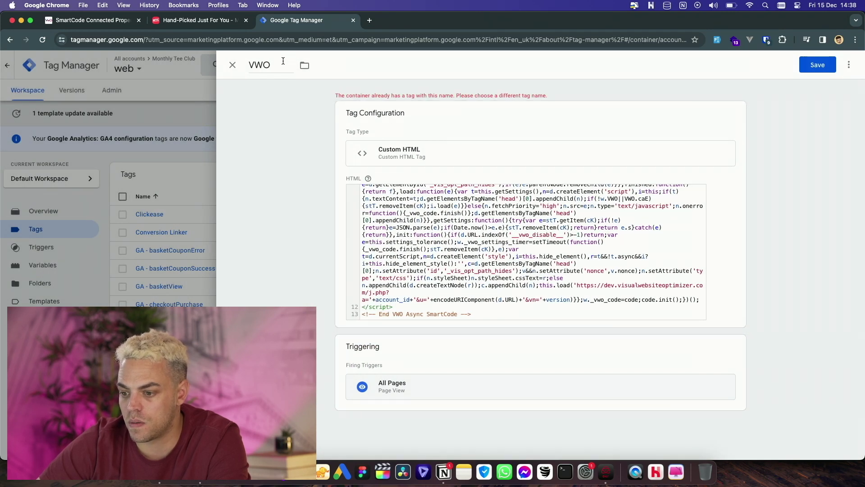
type("New")
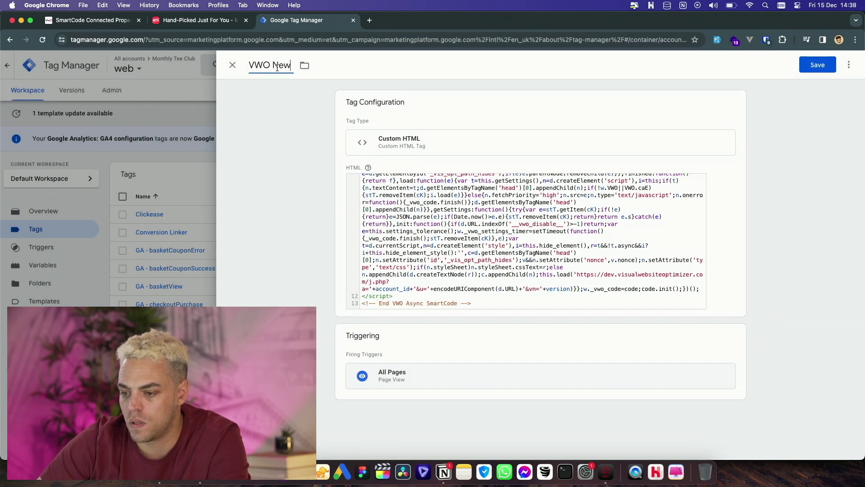
left_click(820, 64)
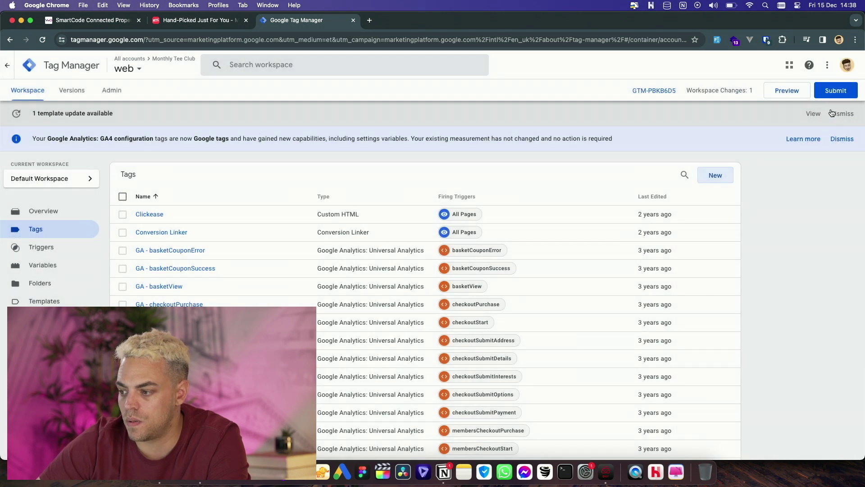
Step: Submit the workspace changes and publish them to the Live environment without adding a version name or description
left_click(836, 93)
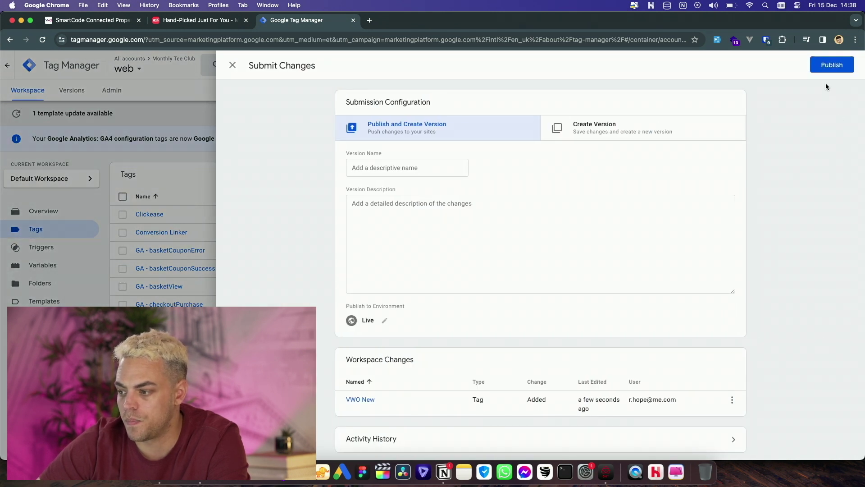
left_click(829, 65)
left_click(554, 326)
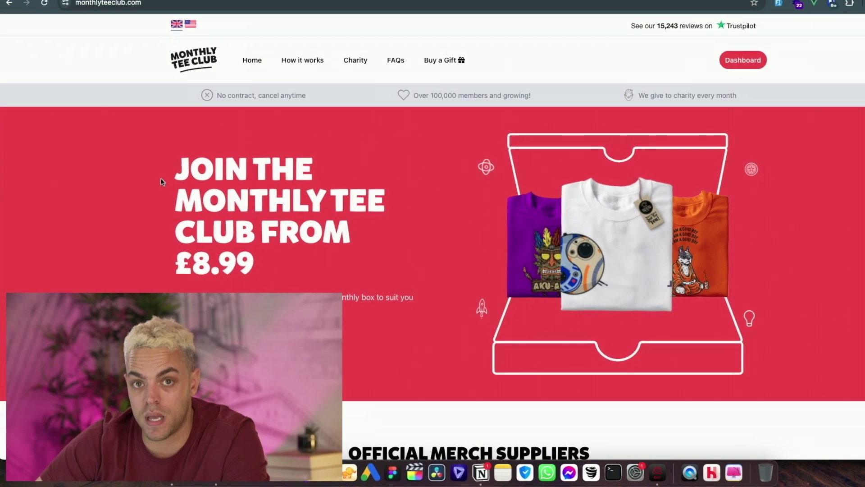
left_click_drag(188, 141, 381, 243)
left_click(423, 215)
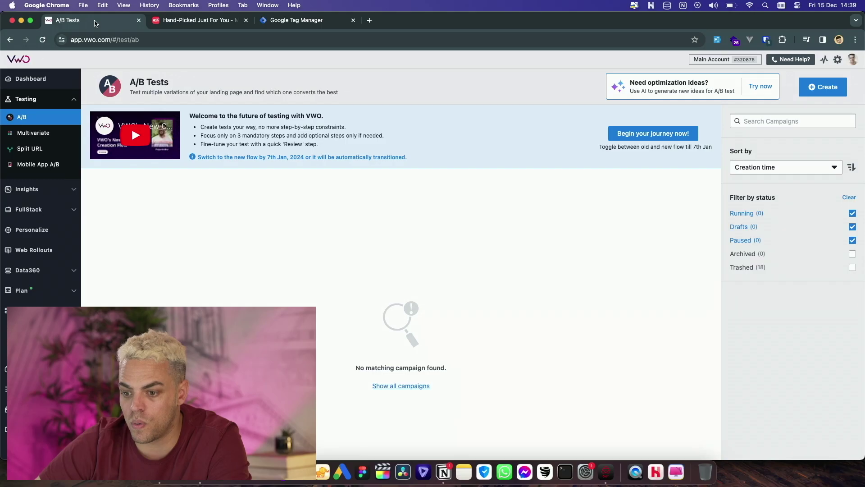
left_click(834, 97)
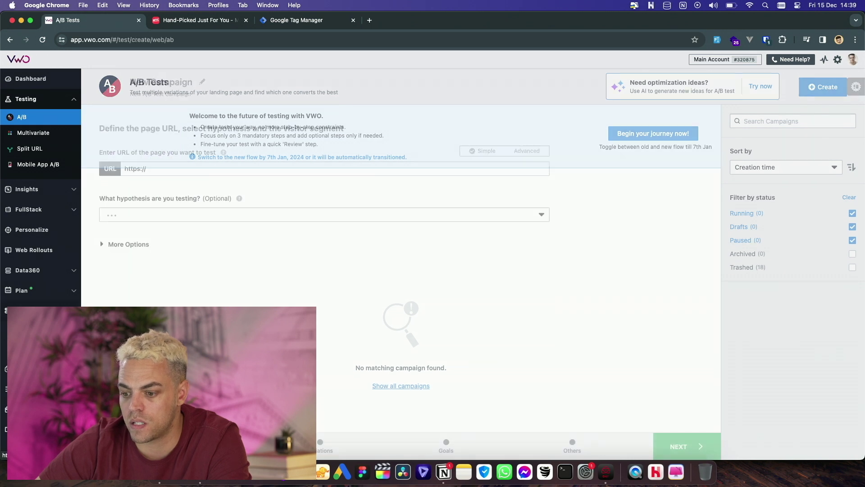
left_click(207, 168)
type("https://monthlyteeclub.com/")
Step: Rename the new A/B test campaign as MTC - Heading
left_click(202, 81)
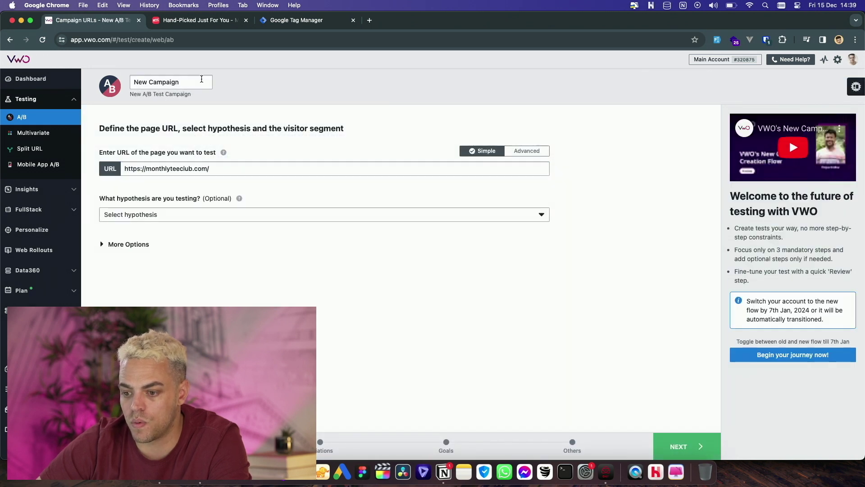
type("H")
key("BackSpace")
type("MTC - Hea")
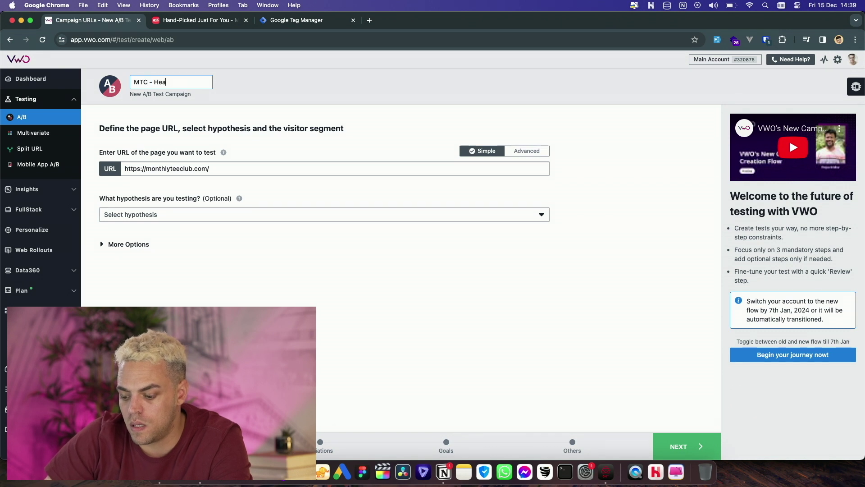
key("Return")
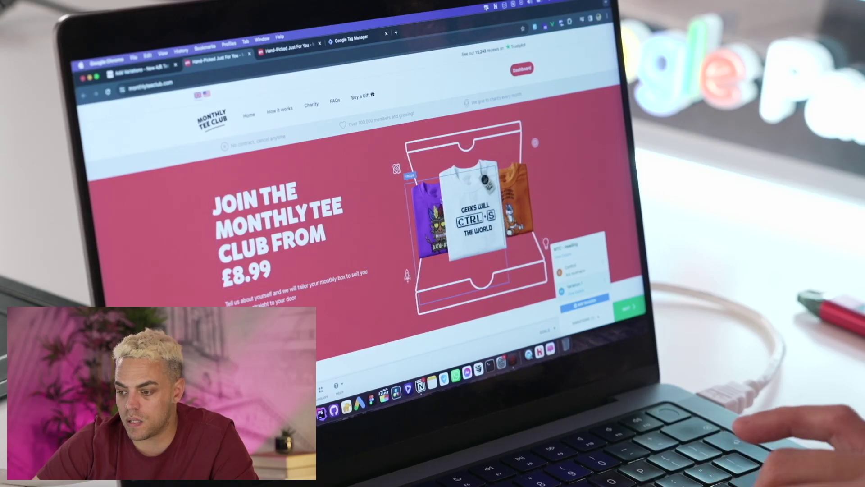
left_click(259, 216)
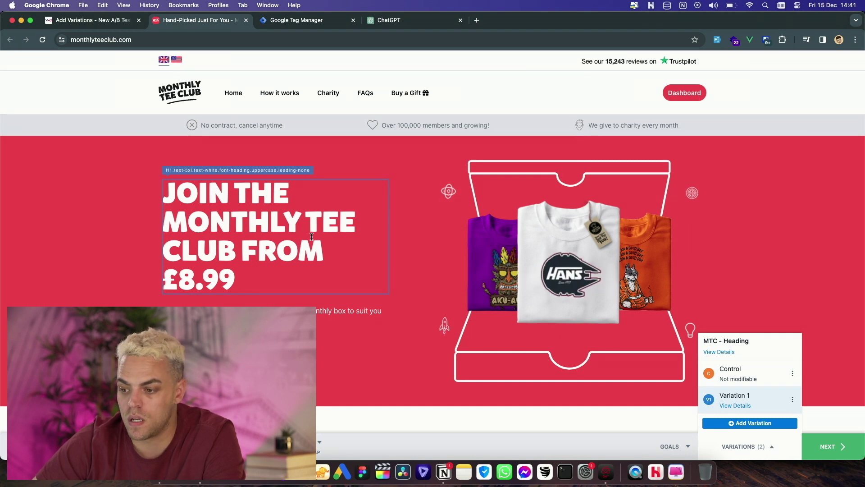
left_click(404, 20)
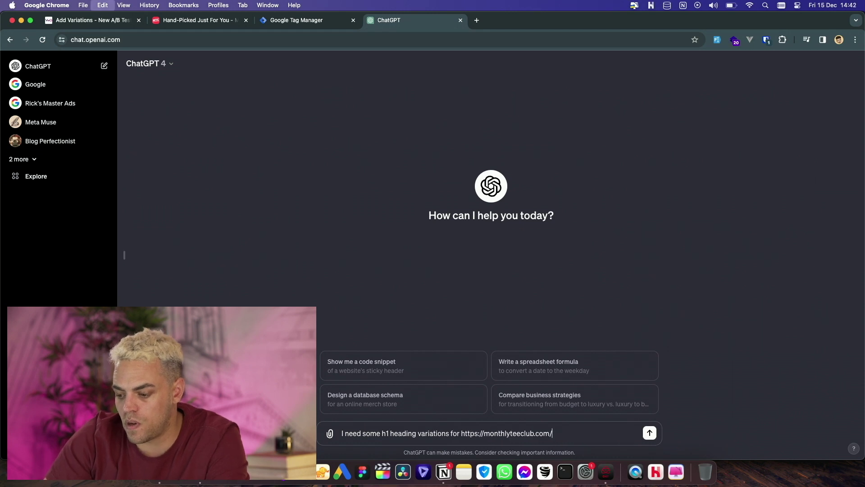
type("https://monthlyteeclub.com/")
key("shift+Return")
type("Read the website, check out the H")
type("1 and give me some variations I will be split testing")
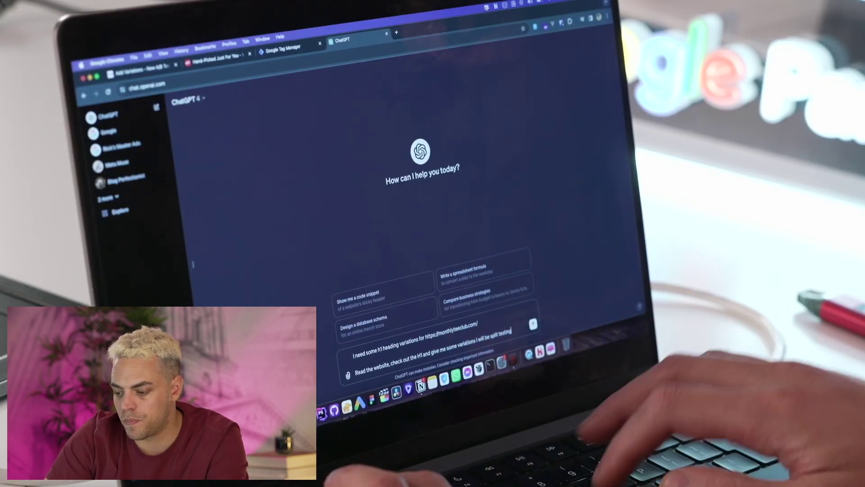
key("Return")
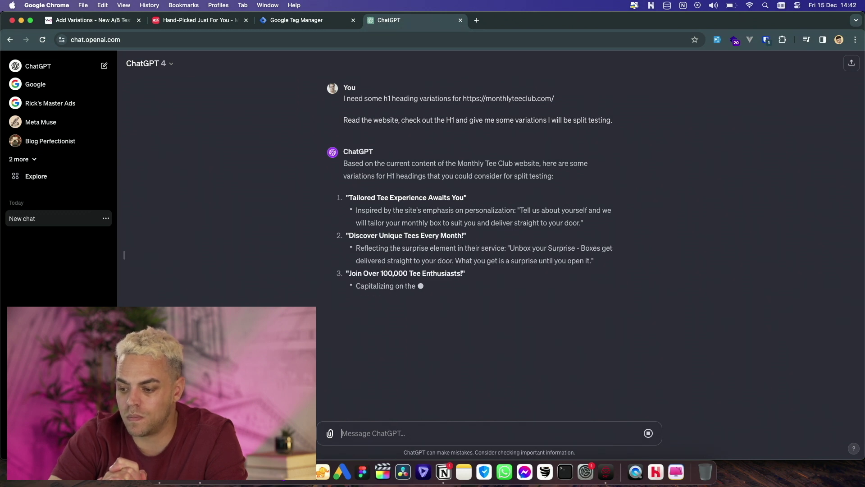
Step: Ask ChatGPT to keep the price in the headline
type("Please keep")
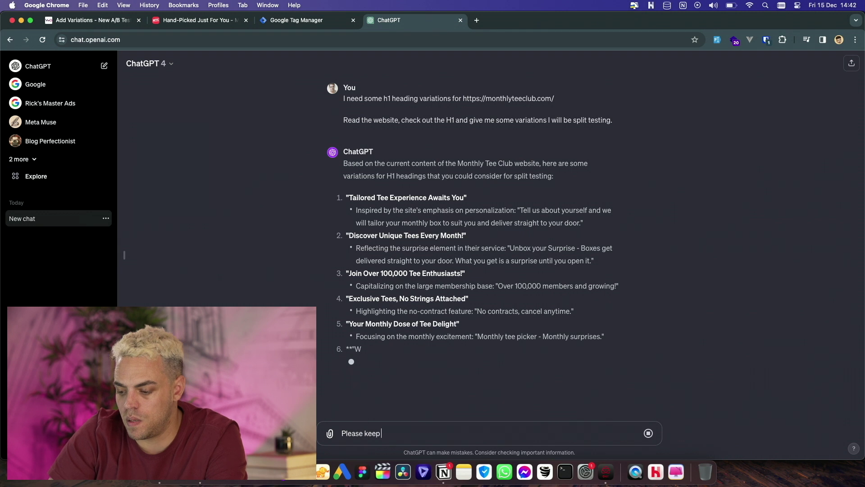
type(" the price in the")
type("headine")
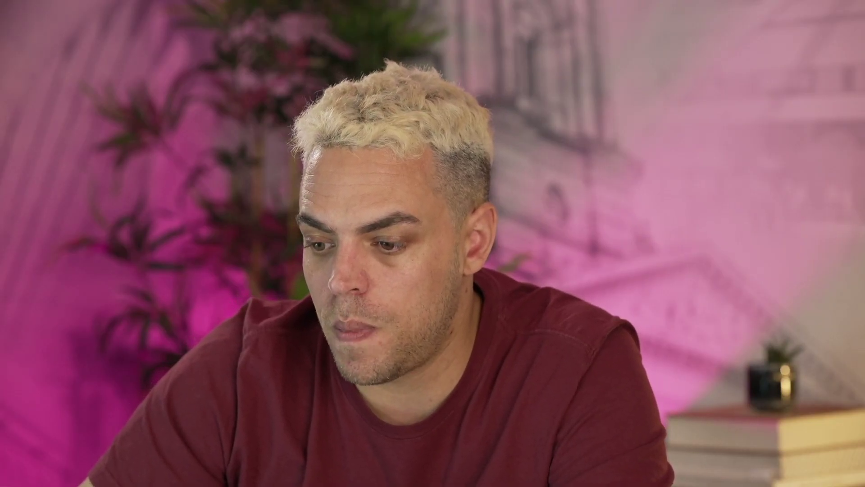
Step: Replace Variation 1's H1 text before the price with ChatGPT's first suggestion, "Get Your Monthly Surprise Tee from", and apply it
left_click_drag(347, 235, 416, 236)
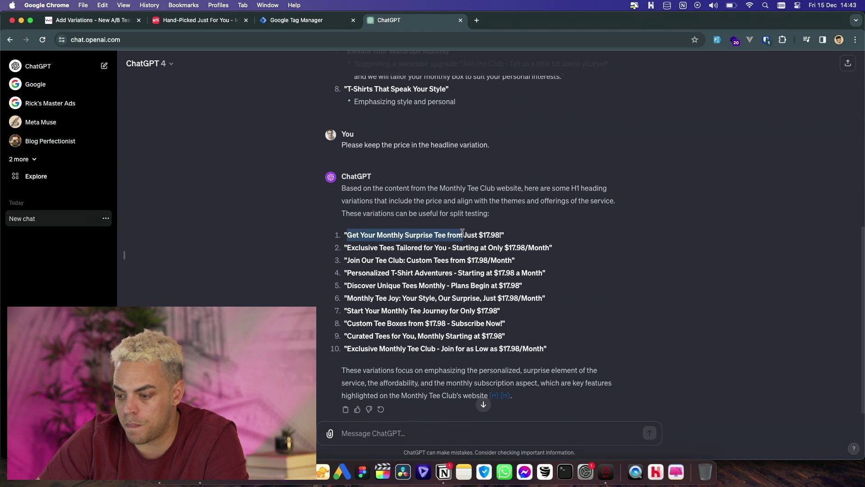
key("super+2")
left_click(450, 233)
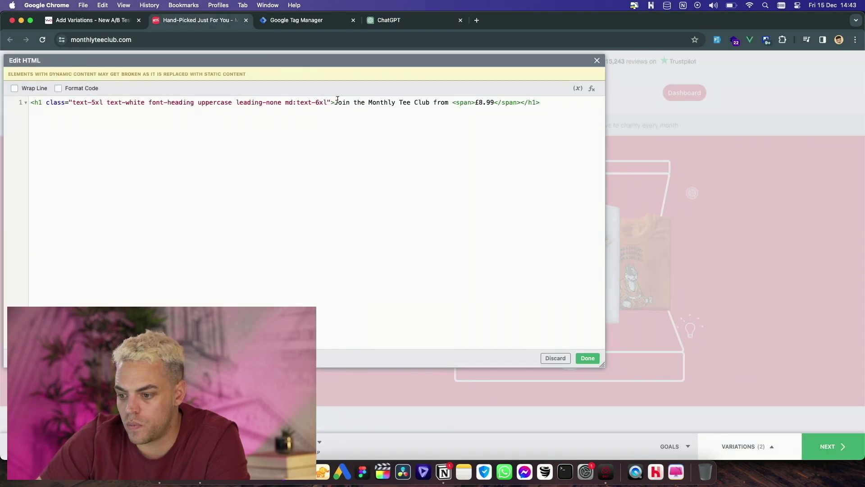
left_click_drag(334, 102, 449, 102)
type("Get Your Monthly Surprise Tee From")
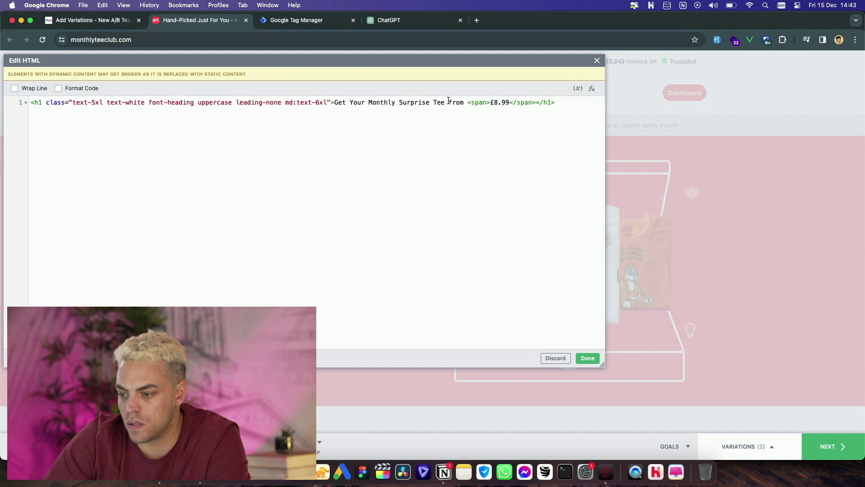
left_click(588, 358)
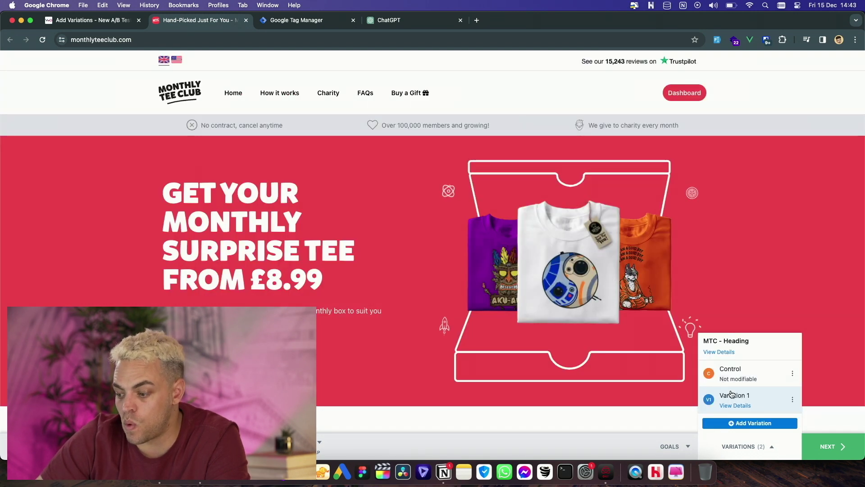
Step: Add a second variation to the campaign and copy "Personalized T-Shirt Adventures - Starting at" from ChatGPT's fourth suggestion
left_click(761, 423)
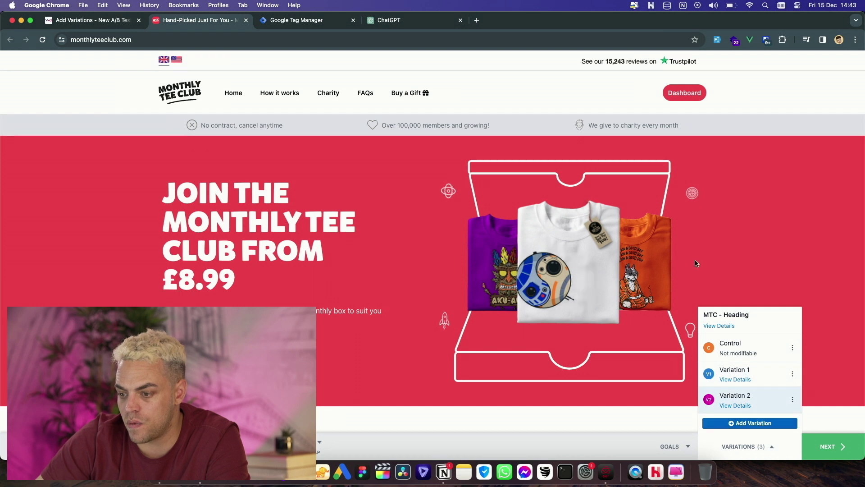
left_click(427, 23)
left_click_drag(350, 275, 465, 274)
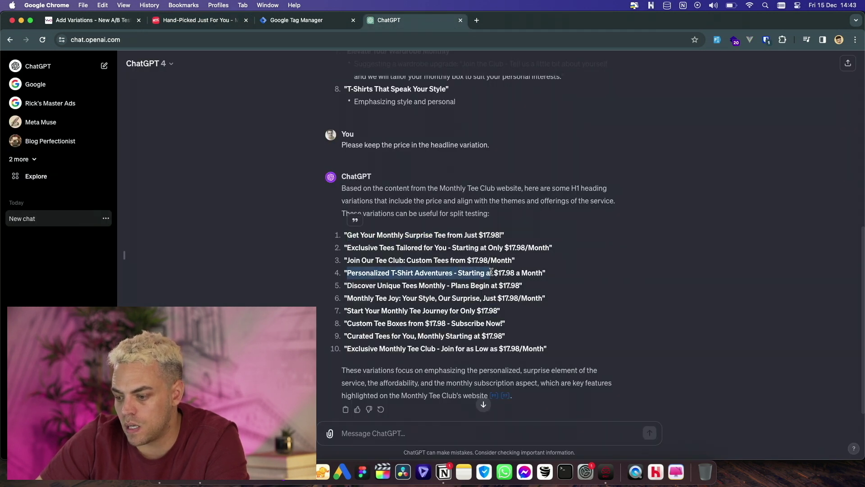
Step: Return to the VWO editor and open the H1 heading's HTML in Variation 2
left_click(87, 19)
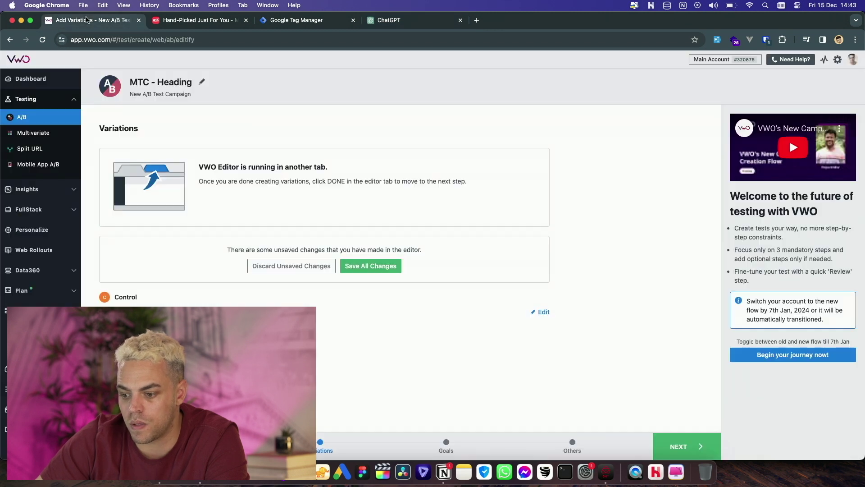
left_click(198, 23)
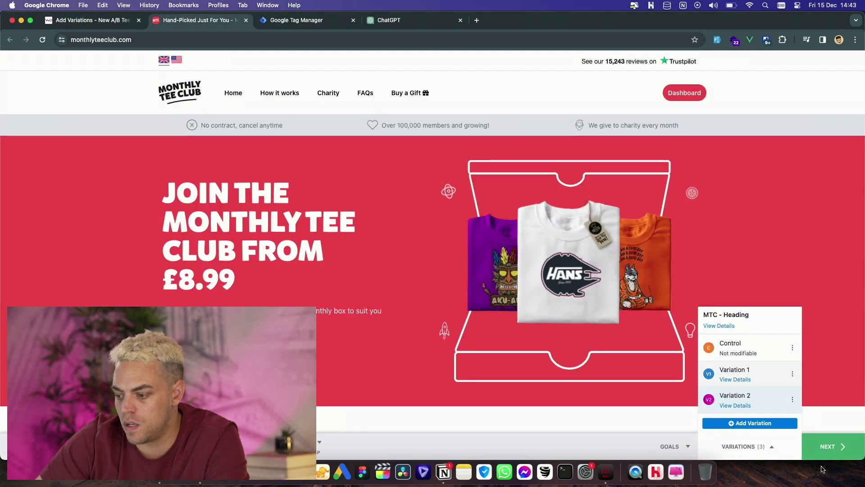
left_click(282, 208)
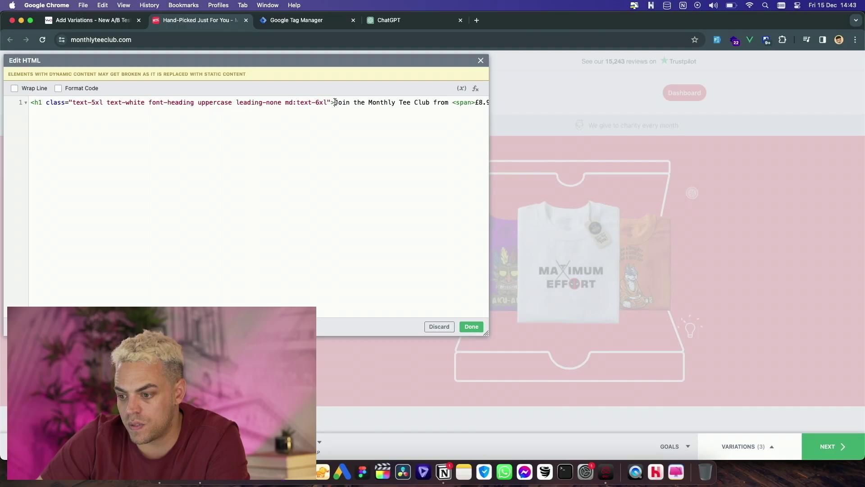
scroll(361, 102, "right", 3)
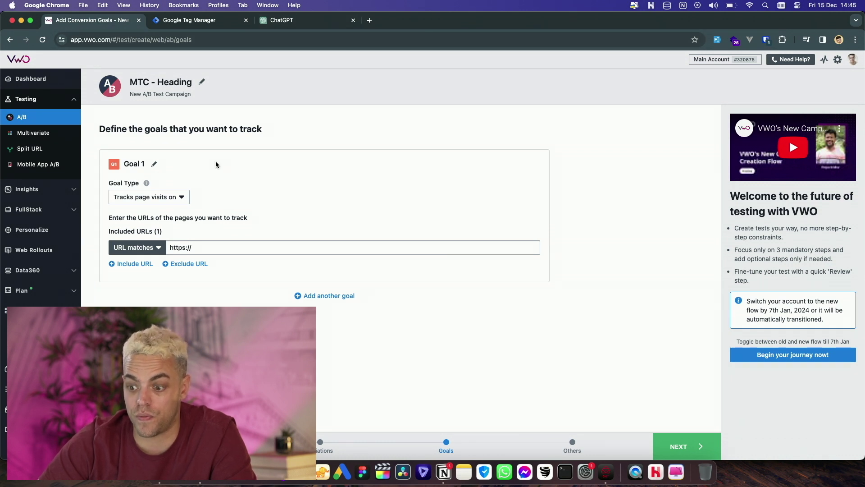
Step: Open monthlyteeclub.com in a new tab and copy the URL of its How it works page
left_click(369, 20)
type("monthlyteeclub.com")
key("Return")
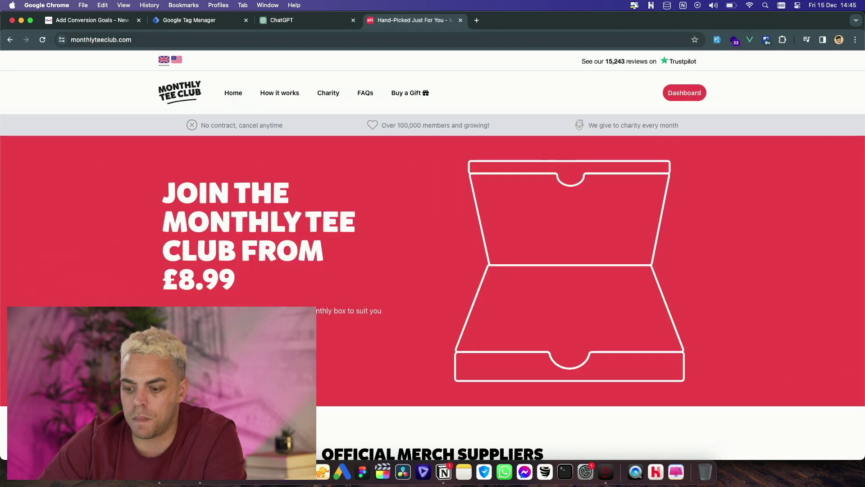
left_click(279, 93)
left_click(149, 39)
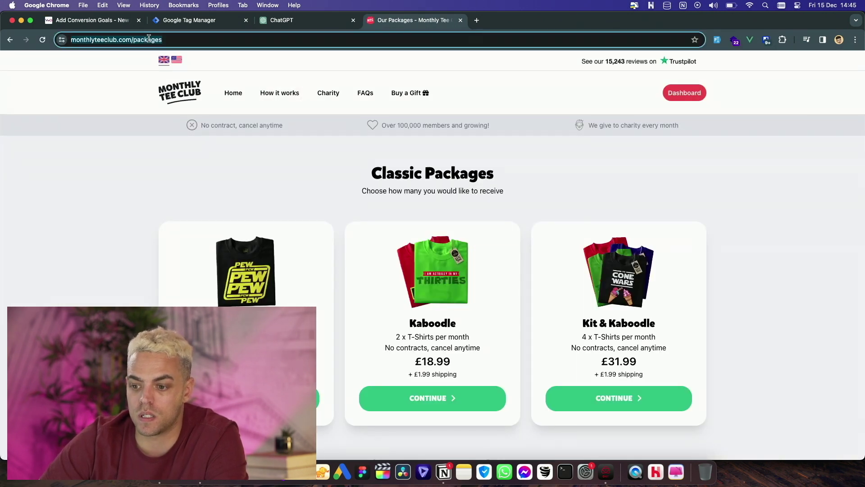
scroll(93, 186, "left", 5)
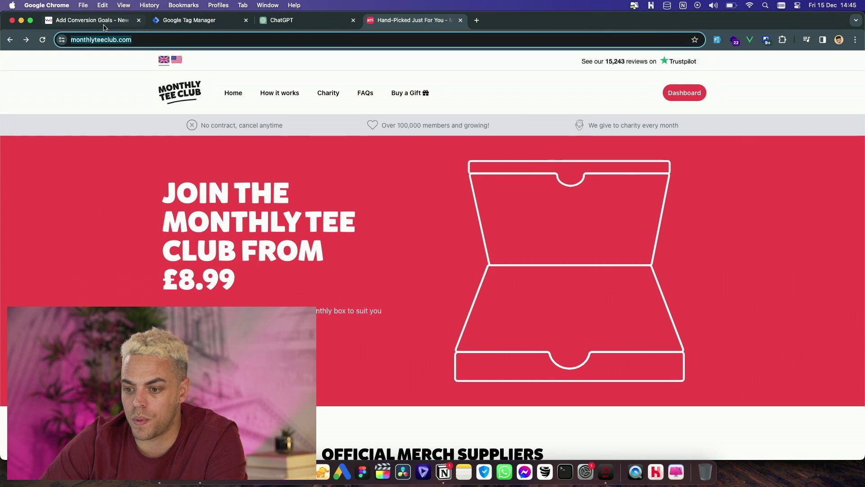
left_click(90, 19)
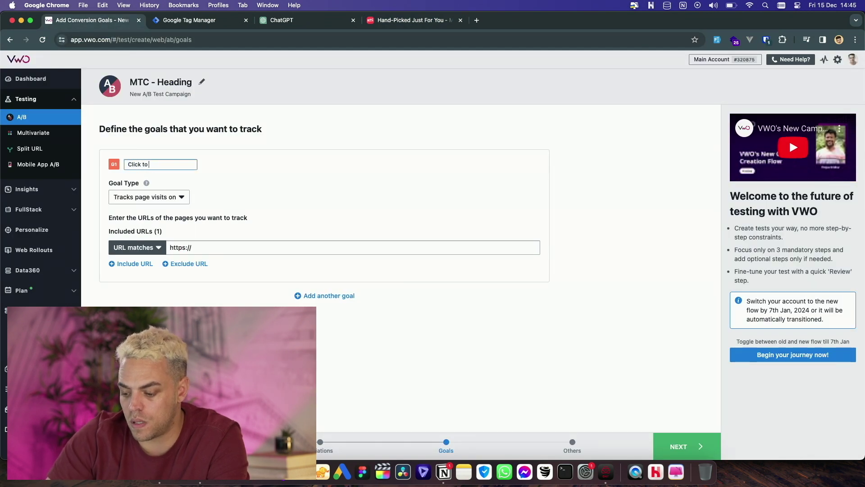
left_click(203, 246)
key("super+a")
left_click(259, 261)
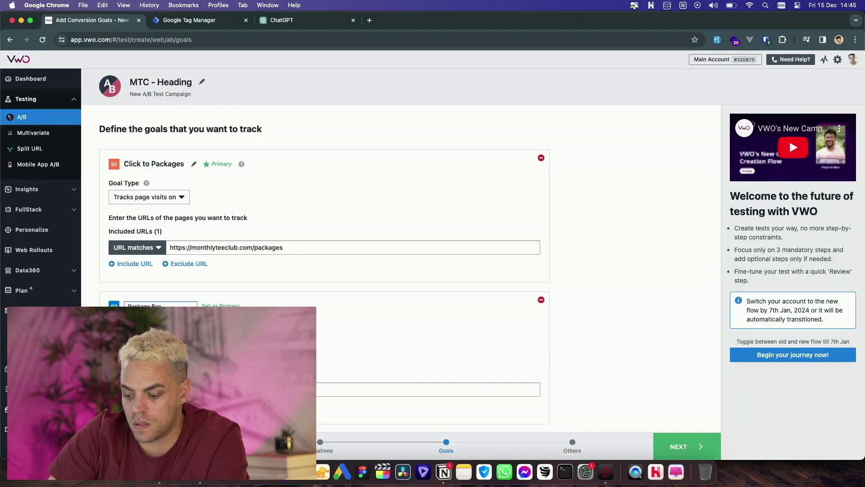
scroll(401, 247, "down", 2)
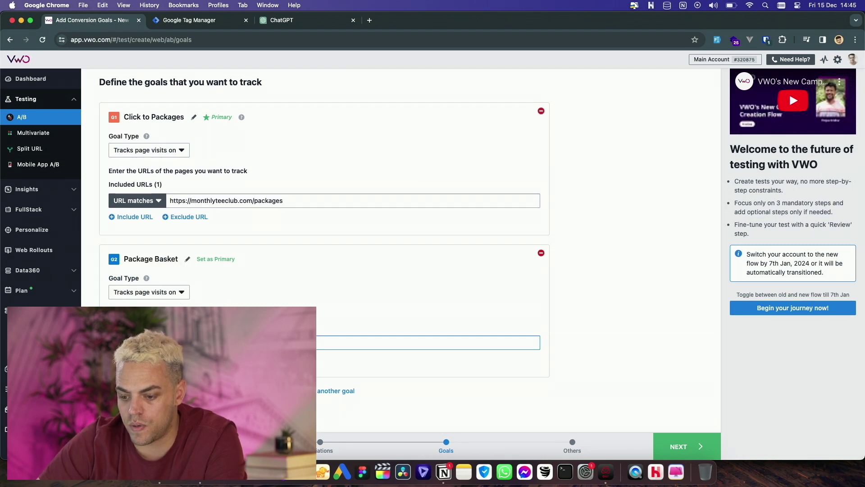
key("super+v")
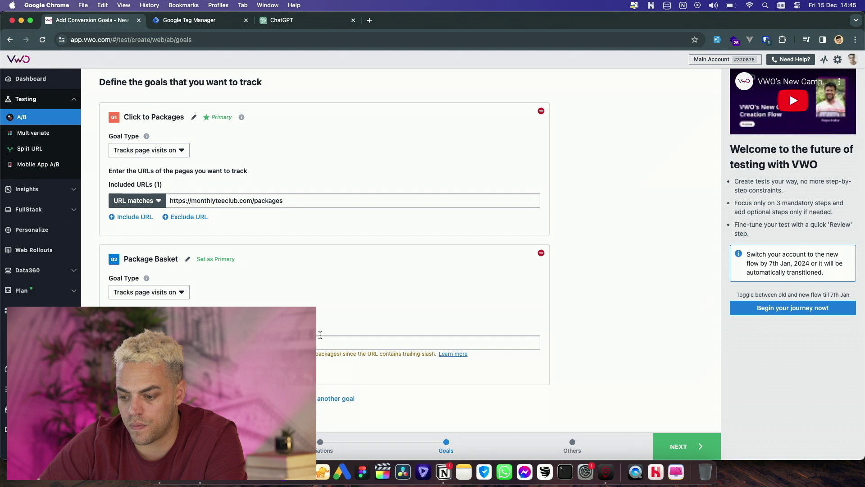
left_click(685, 447)
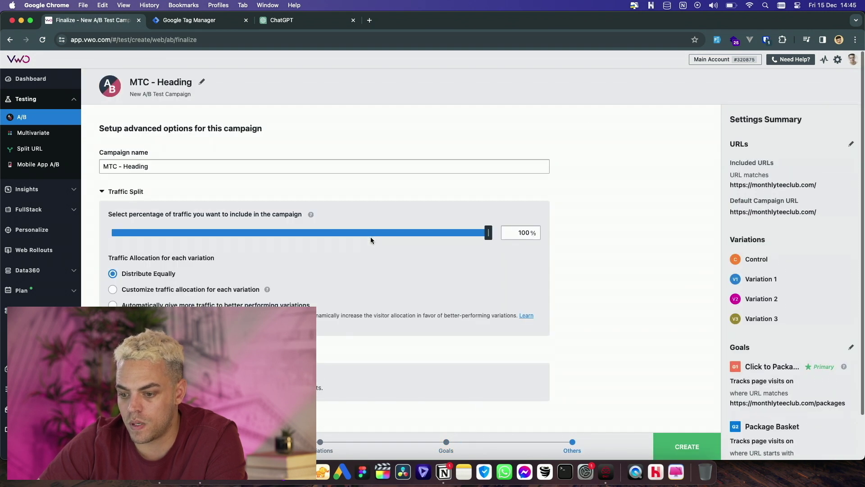
Step: Try lower percentages of traffic to include in the campaign and restore the share to 100%
scroll(434, 280, "down", 1)
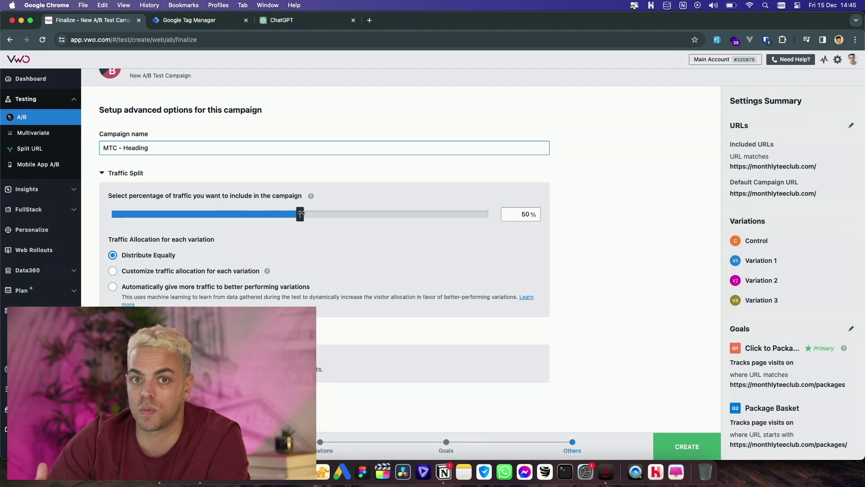
left_click_drag(301, 214, 185, 215)
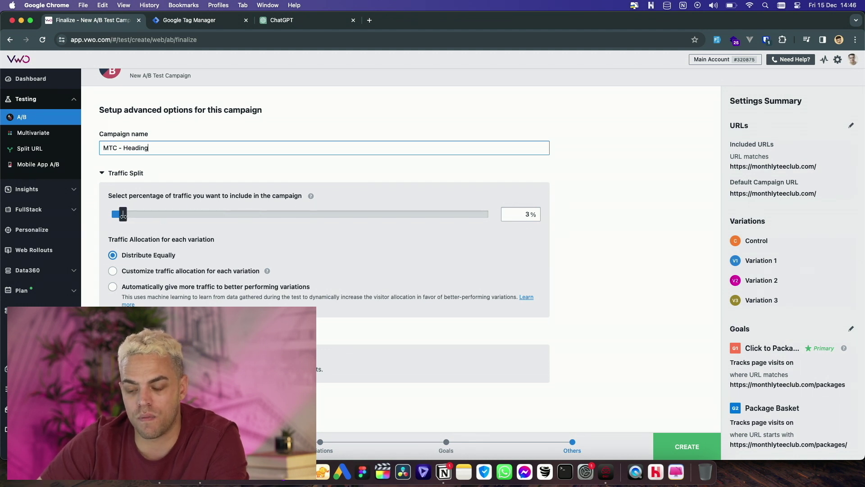
left_click_drag(130, 216, 638, 192)
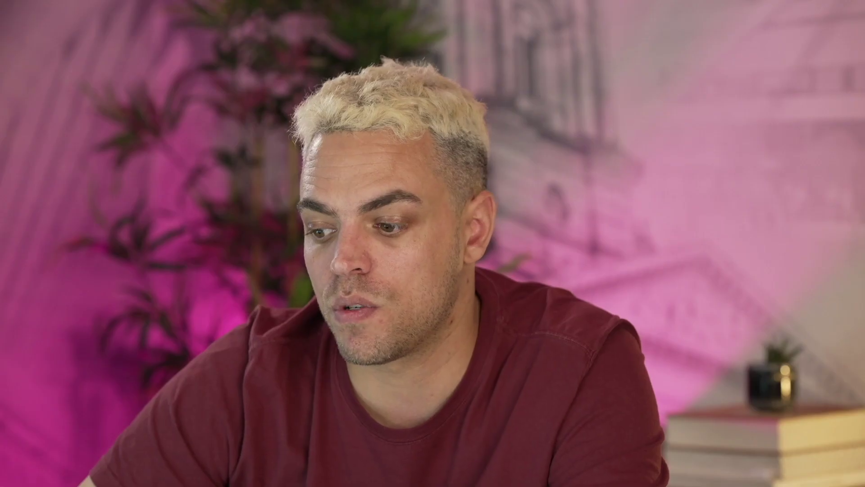
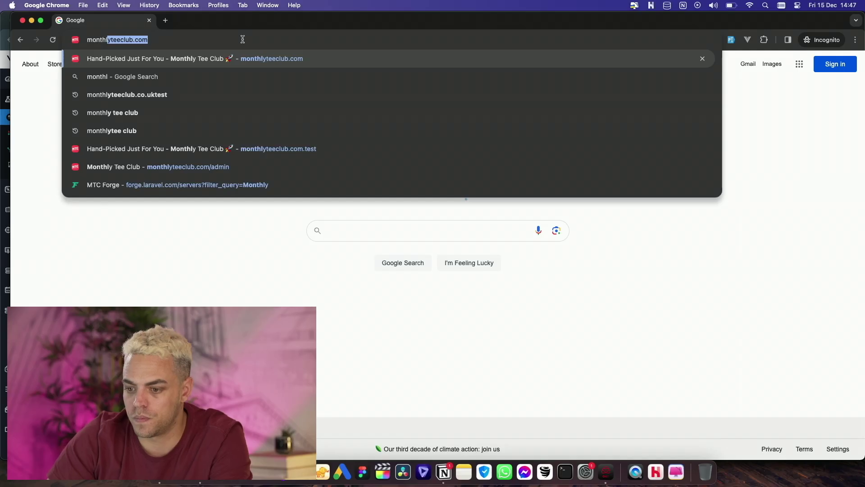
Step: Visit monthlyteeclub.com in the incognito window, and review the variations' Click to Packages figures in the MTC - Heading campaign report
key("Return")
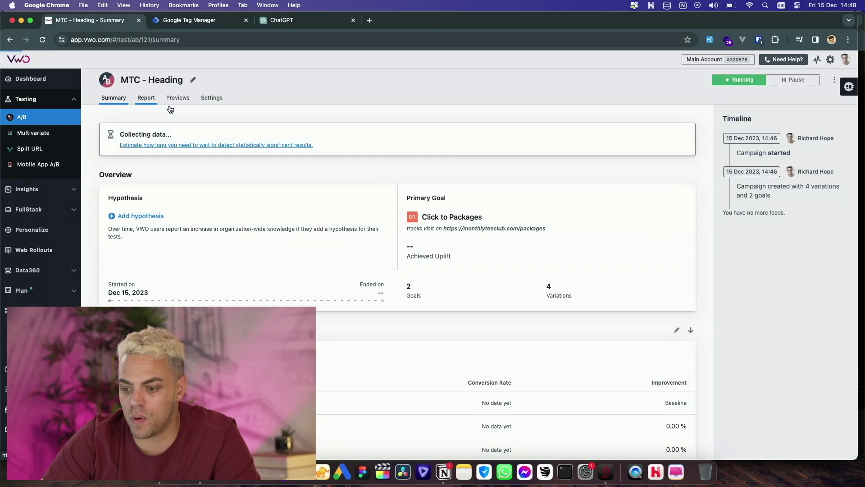
left_click(145, 105)
scroll(263, 180, "down", 2)
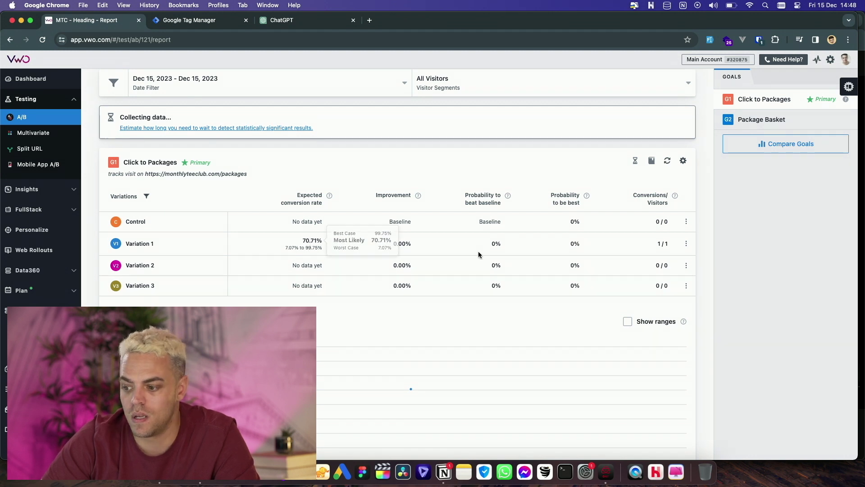
scroll(762, 99, "up", 1)
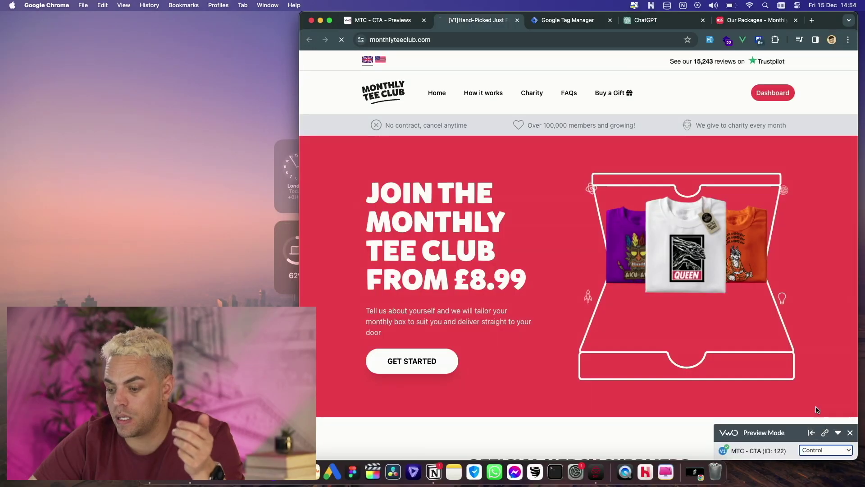
Step: Preview Variation-1 and Variation-2 of the MTC - CTA test on the Monthly Tee Club homepage
left_click(824, 451)
left_click(813, 417)
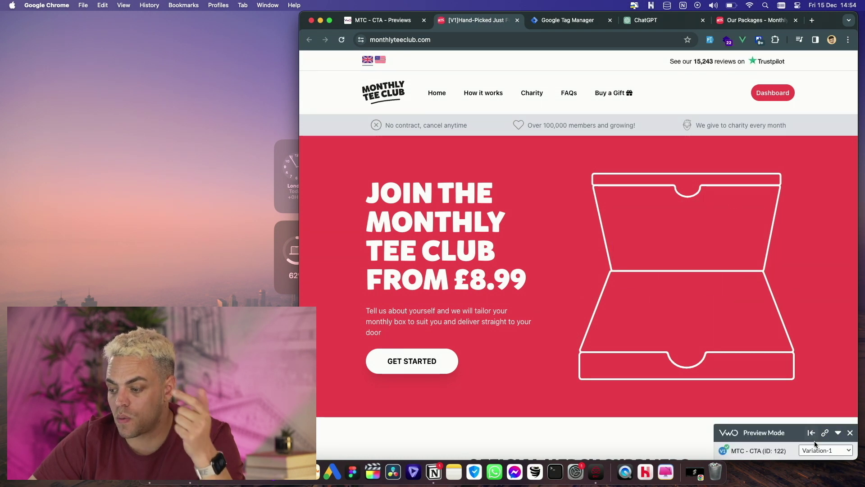
left_click(824, 451)
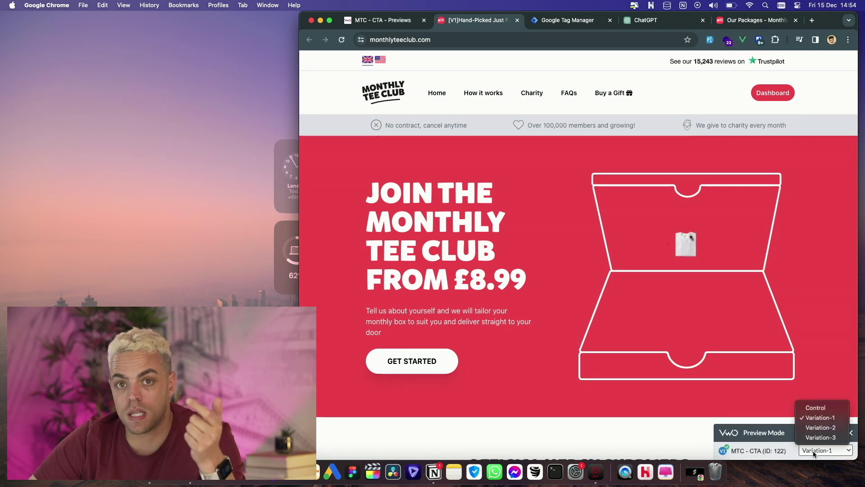
left_click(817, 427)
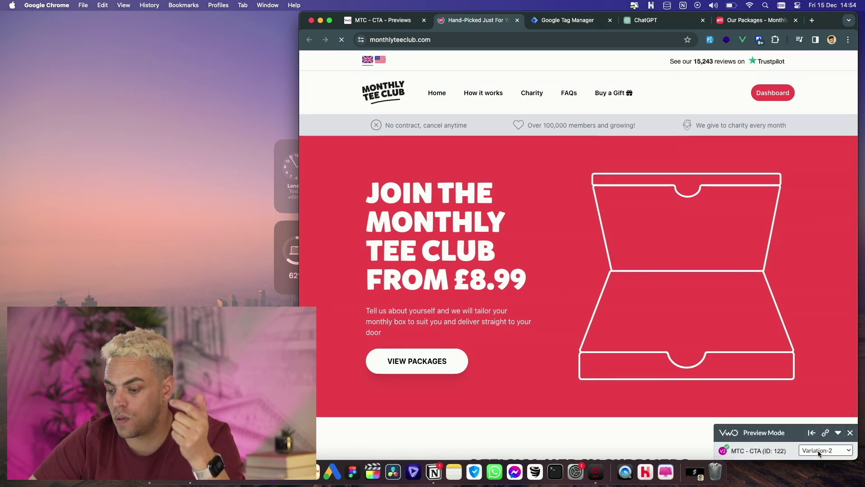
left_click(819, 449)
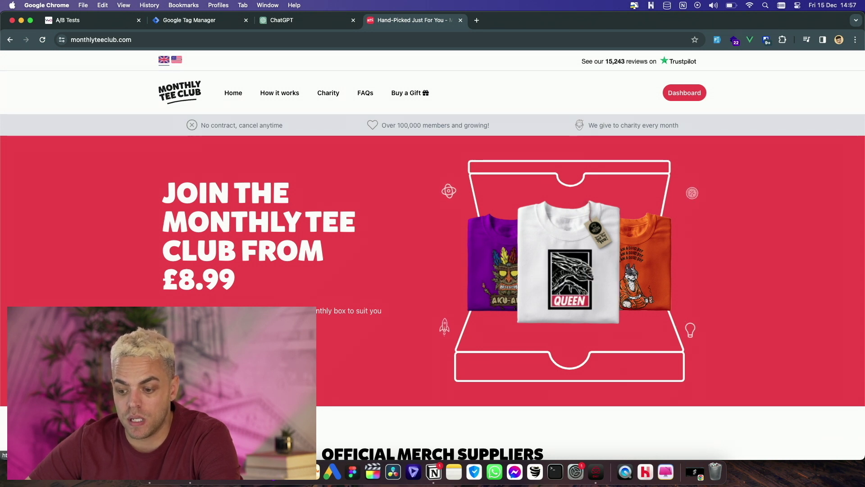
Step: Examine the call-to-action buttons along the Monthly Tee Club homepage, from the hero section down to Tee4aTee
scroll(432, 252, "down", 10)
scroll(414, 299, "down", 4)
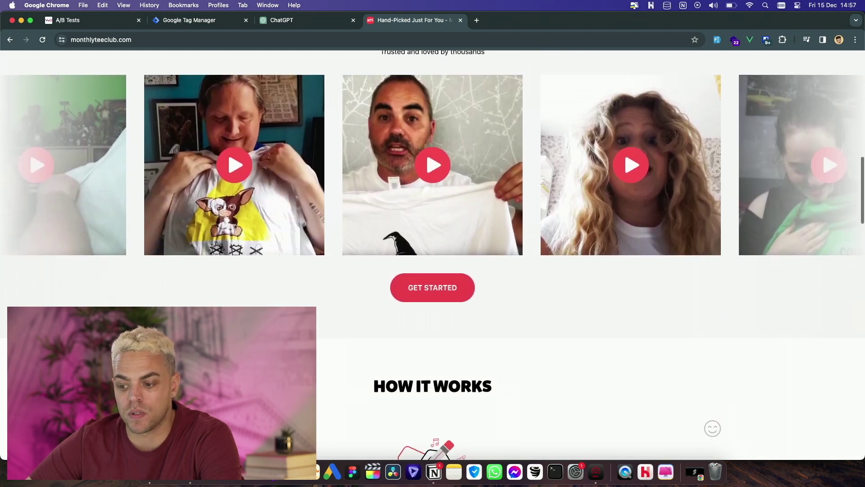
scroll(433, 273, "down", 8)
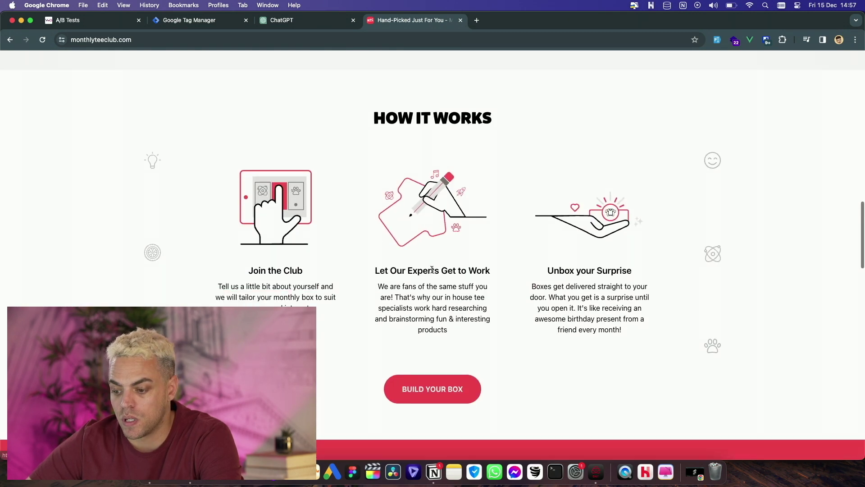
scroll(435, 291, "down", 10)
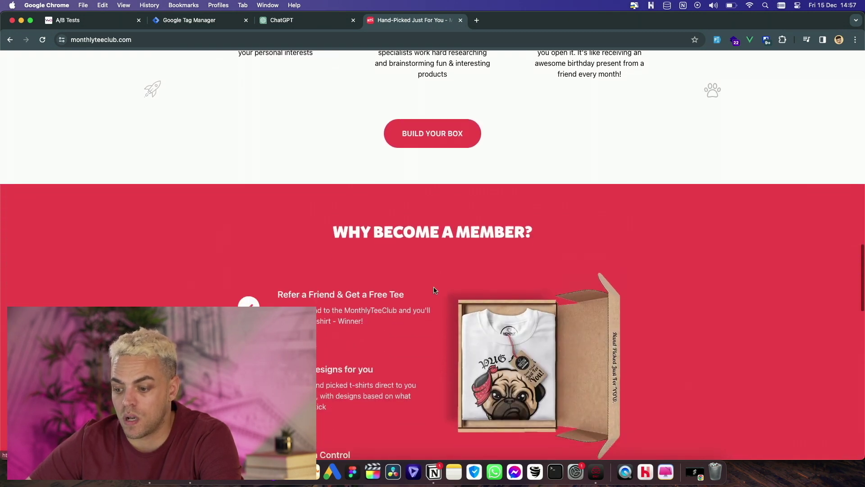
scroll(439, 277, "up", 15)
scroll(440, 277, "up", 15)
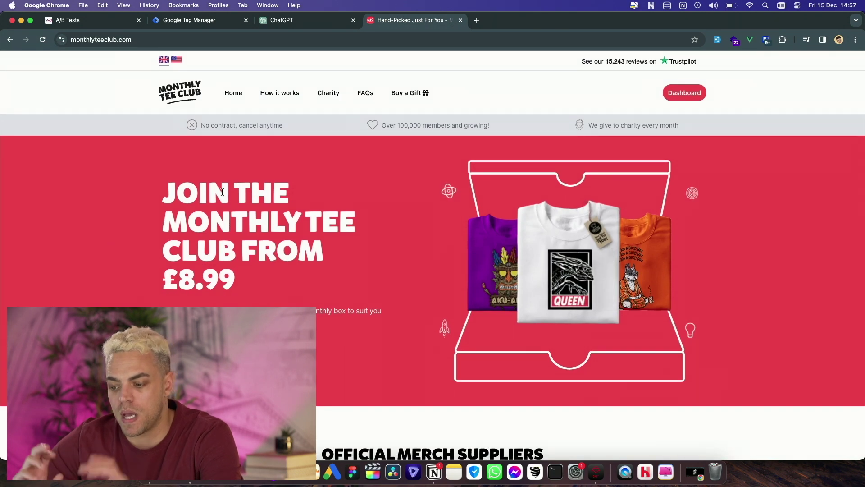
scroll(222, 191, "down", 10)
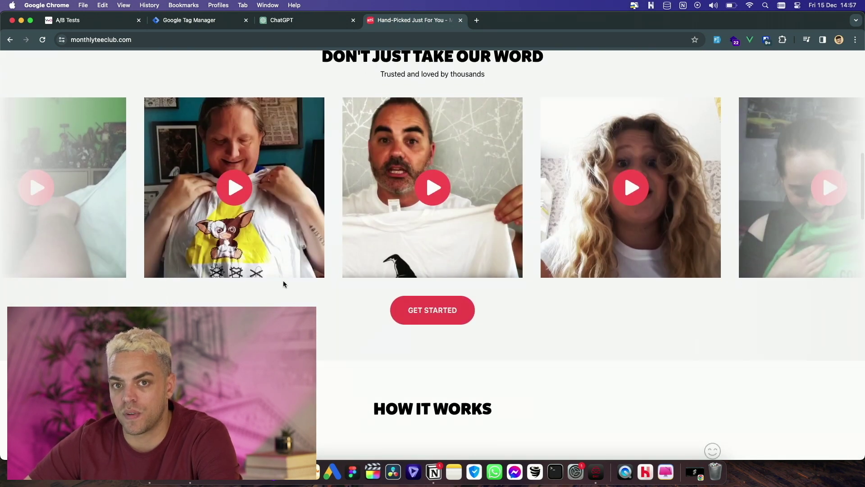
scroll(433, 255, "down", 10)
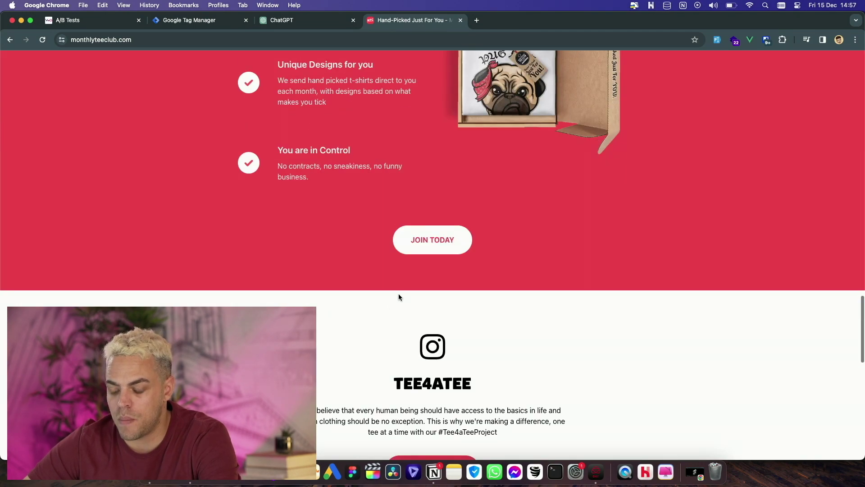
scroll(398, 297, "down", 3)
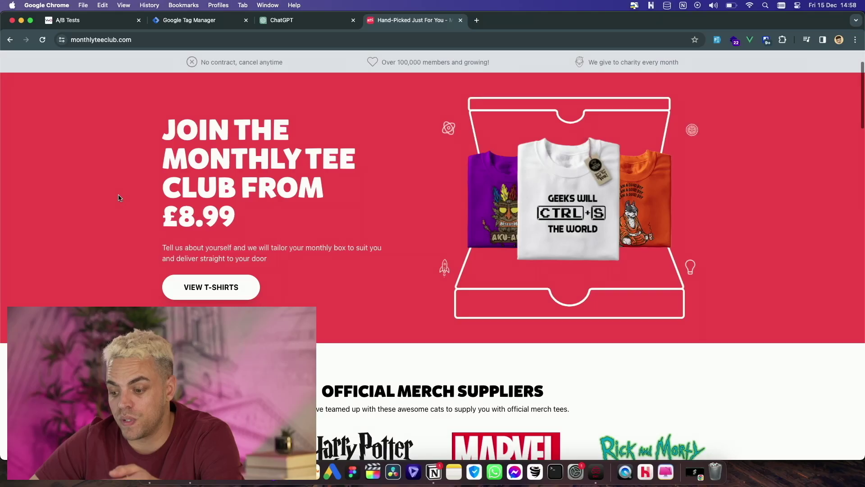
Step: Examine the order of the homepage sections, from the hero and merch suppliers down to the member testimonials and footer
scroll(118, 195, "down", 3)
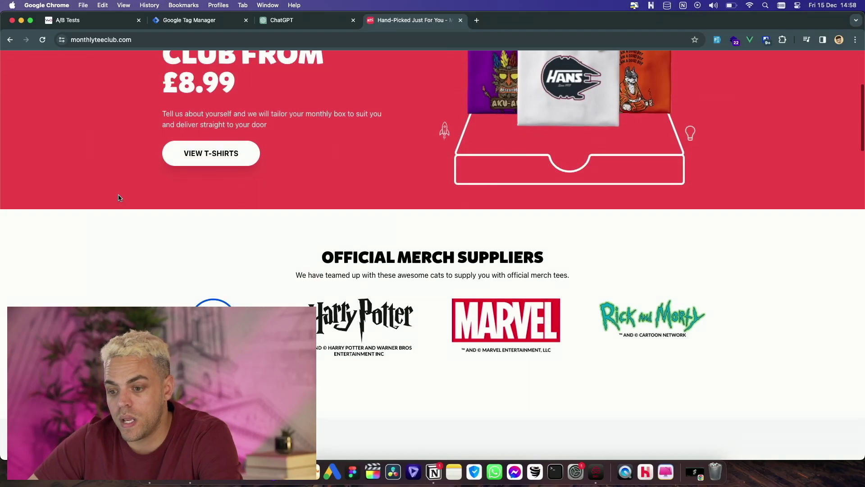
scroll(120, 198, "down", 1)
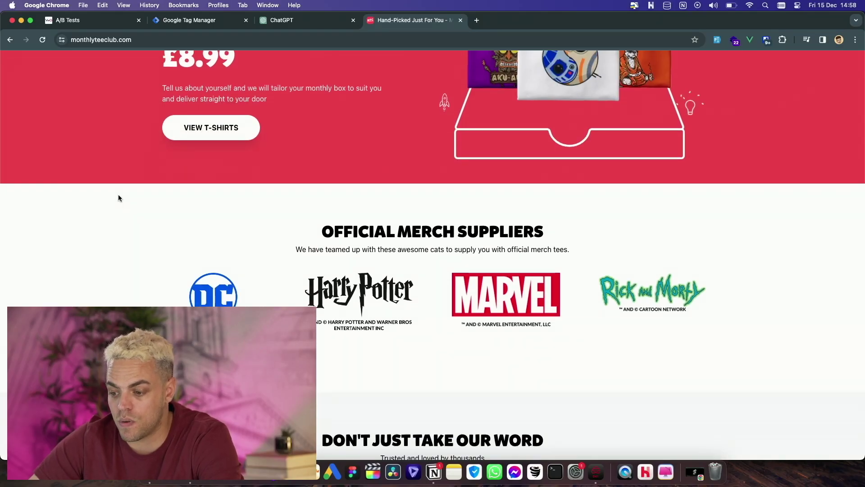
scroll(118, 198, "down", 3)
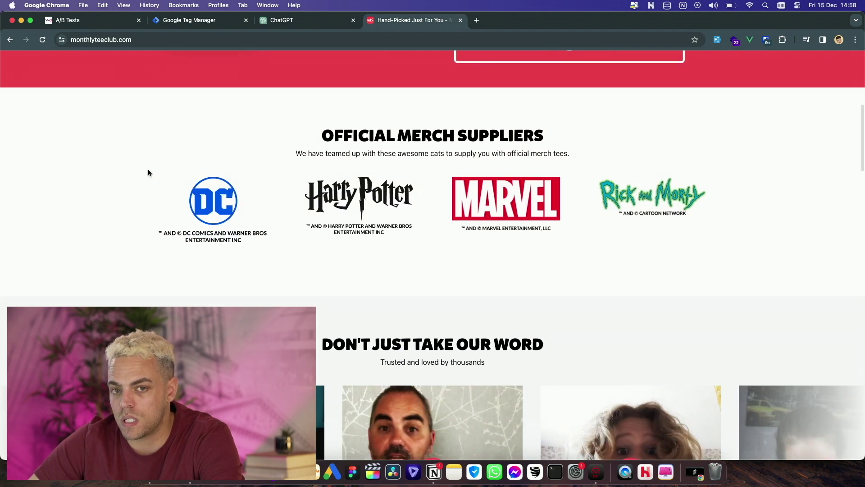
scroll(150, 231, "down", 7)
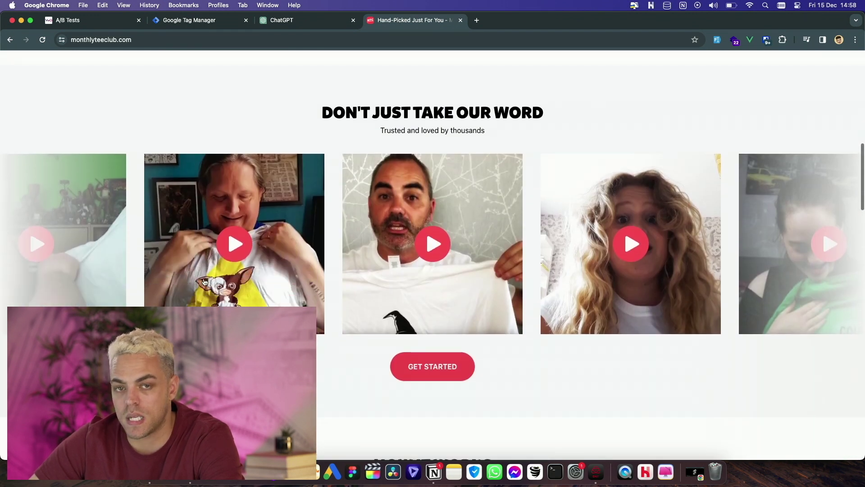
scroll(277, 279, "up", 10)
scroll(277, 279, "down", 20)
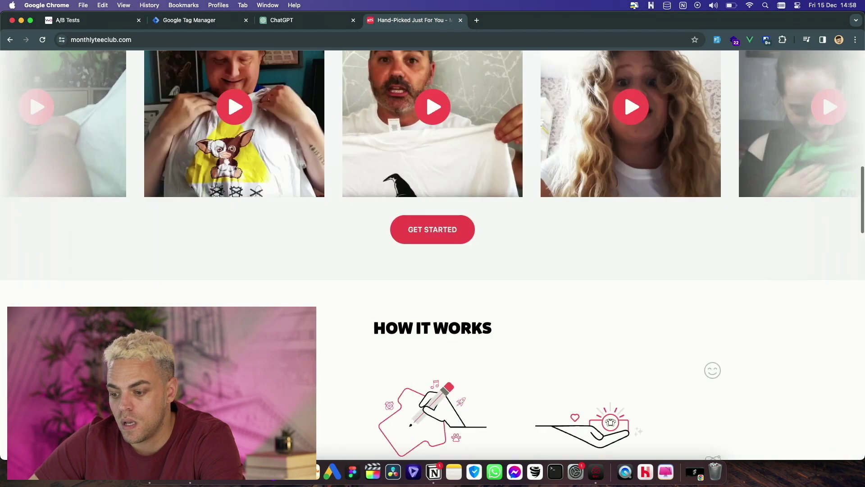
scroll(432, 247, "down", 13)
scroll(432, 248, "up", 6)
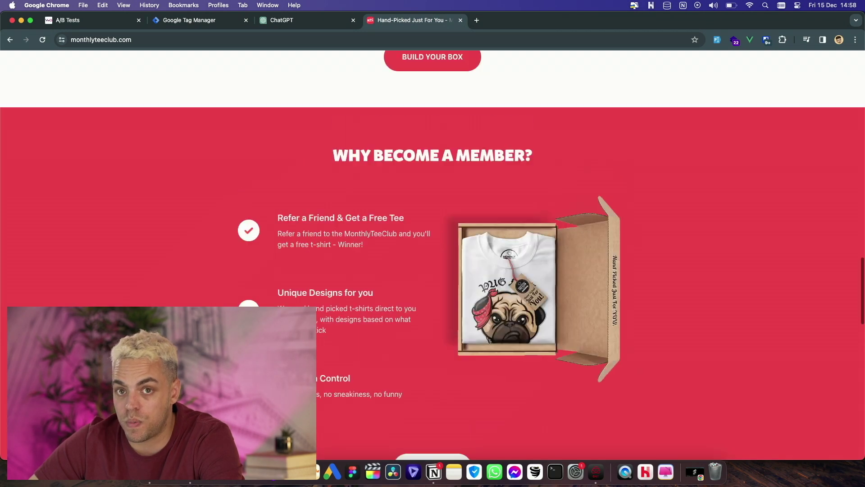
scroll(432, 252, "up", 9)
scroll(432, 252, "down", 10)
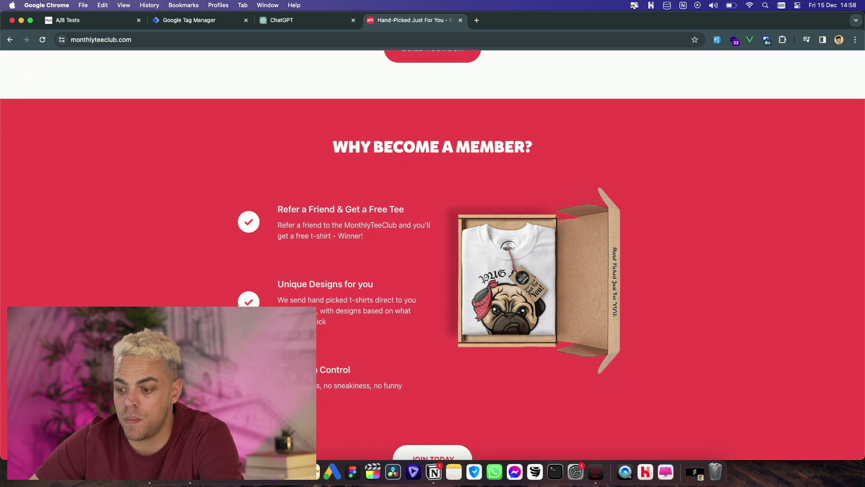
scroll(433, 252, "down", 15)
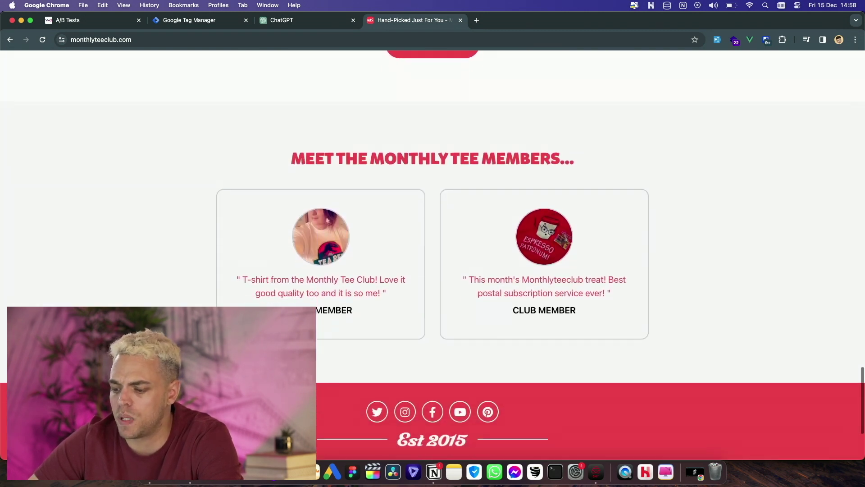
scroll(433, 252, "down", 2)
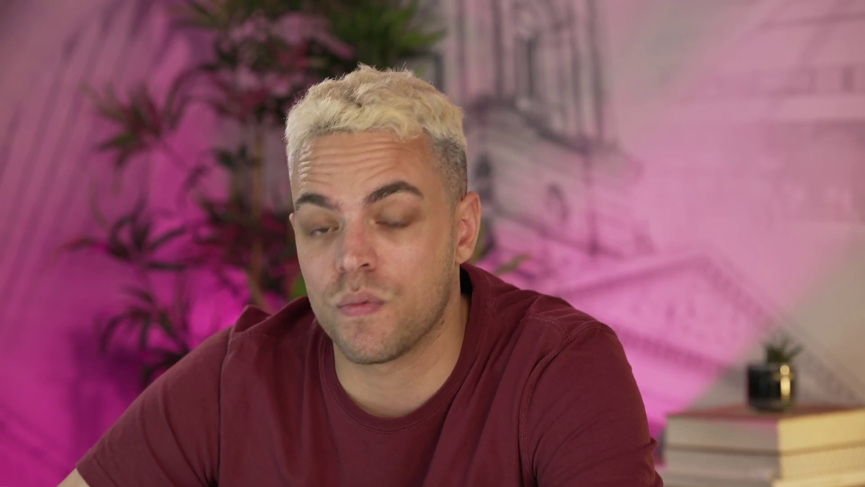